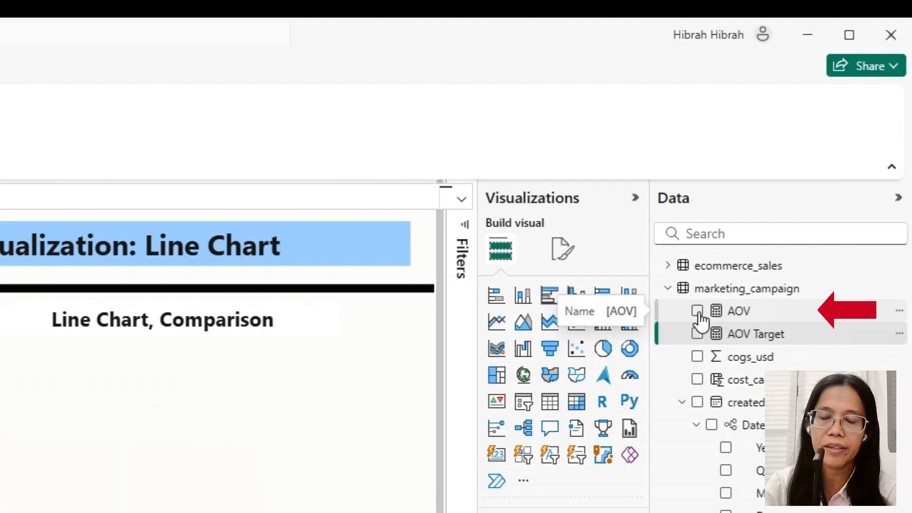
# Create a line chart of the AOV measure from marketing_campaign, placed beneath the "Line Chart, Basic" heading.
pyautogui.click(697, 311)
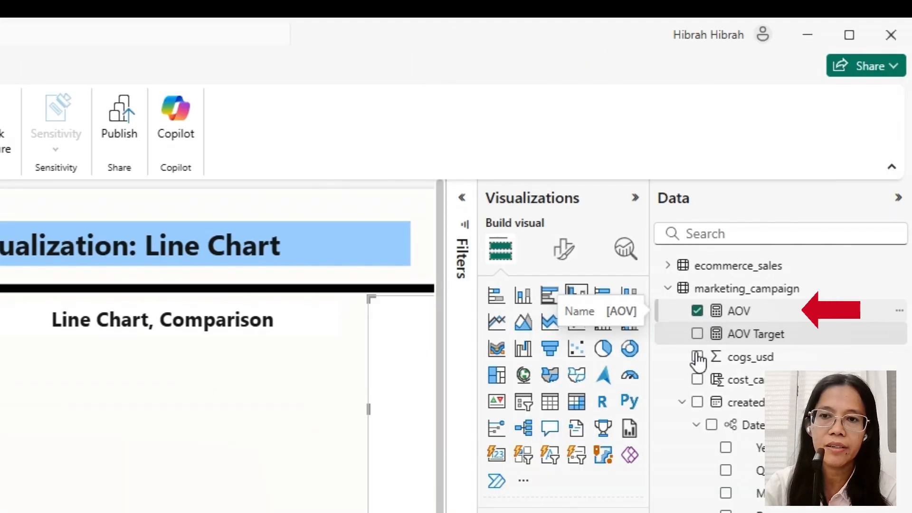
pyautogui.moveTo(423, 326); pyautogui.dragTo(83, 198)
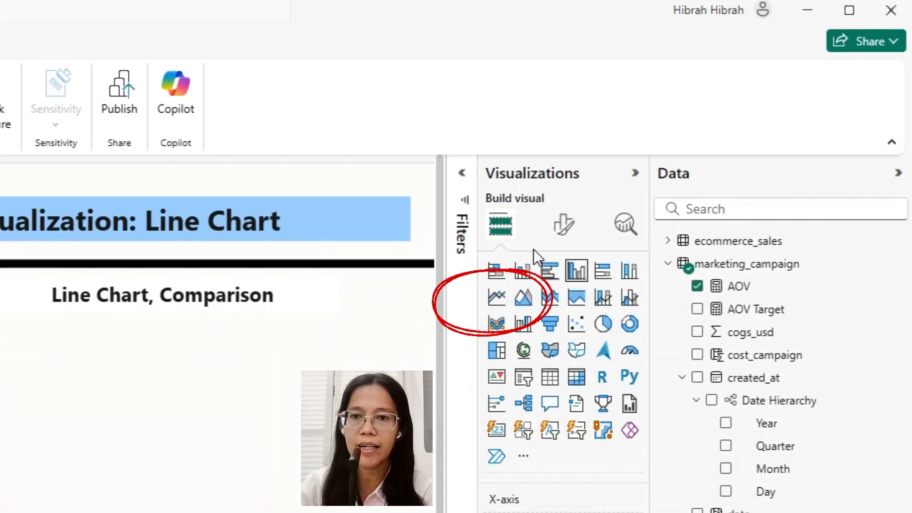
pyautogui.click(494, 300)
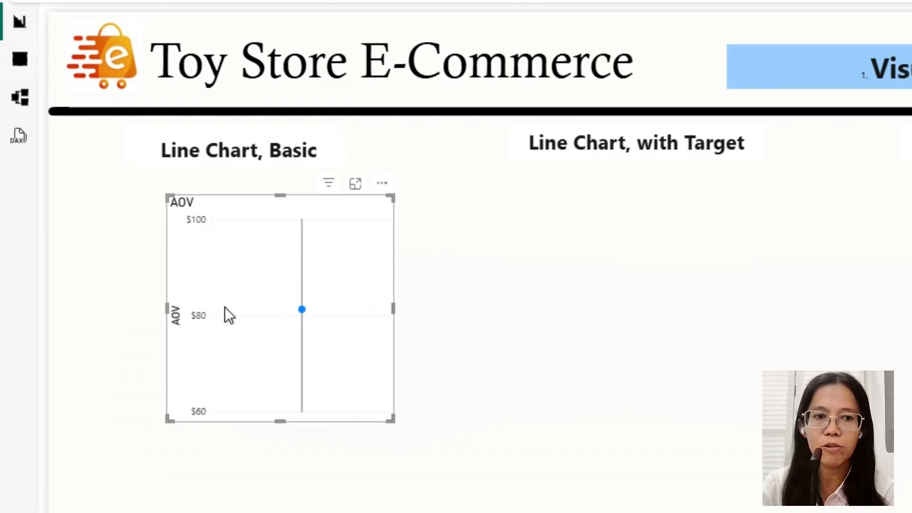
pyautogui.moveTo(298, 326)
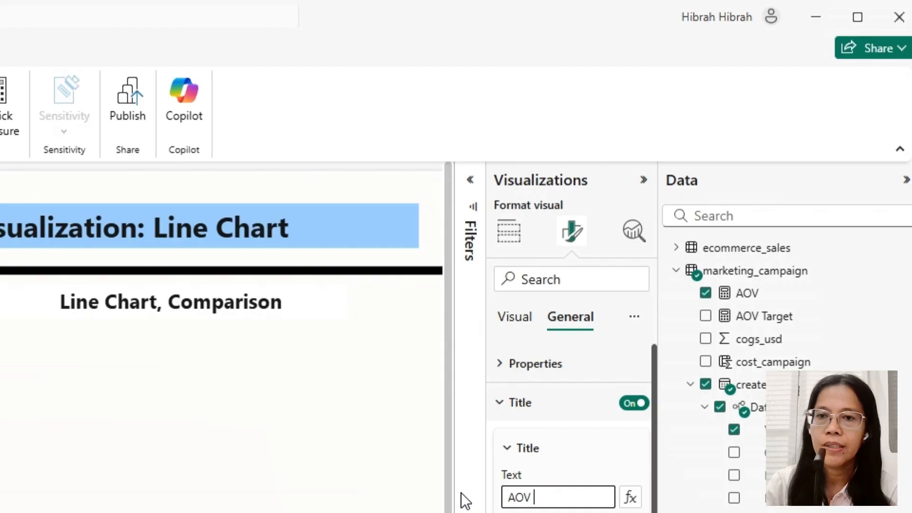
# Set the basic line chart's title text to "AOV Performance".
pyautogui.write('Per')
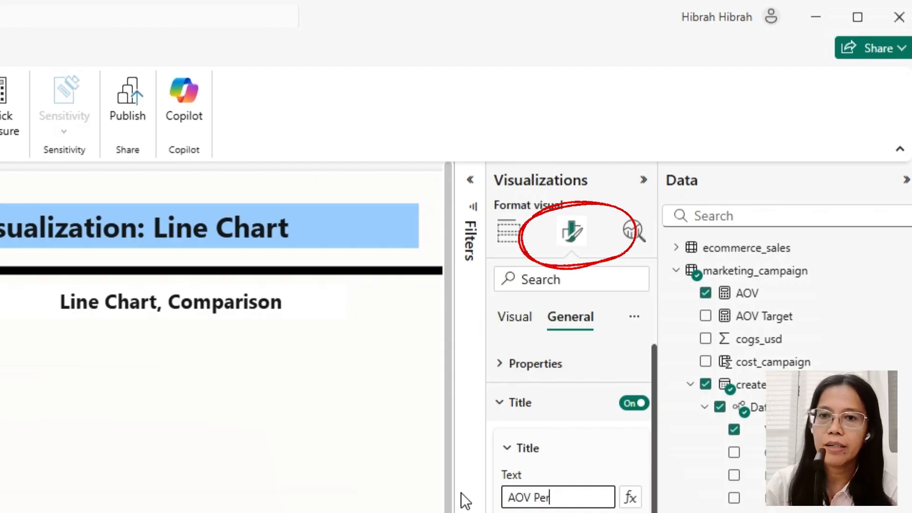
pyautogui.write('forman')
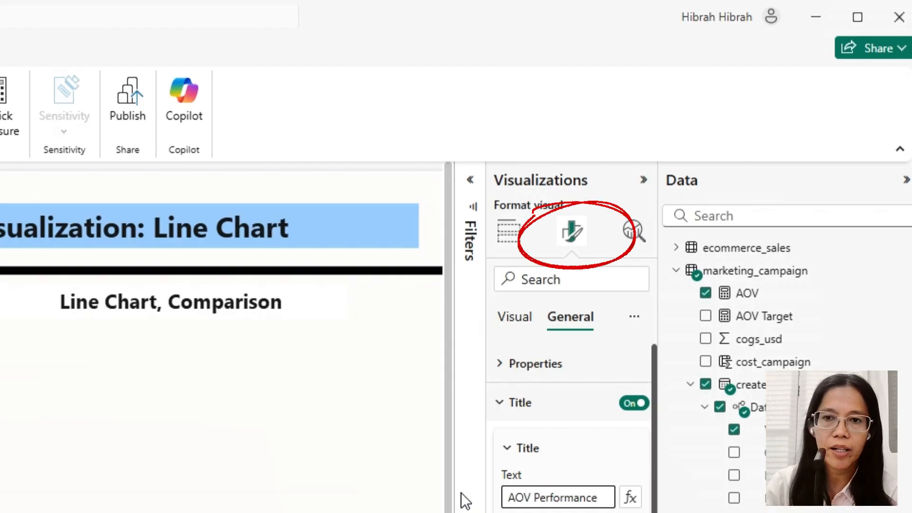
pyautogui.write('ce')
pyautogui.press('Return')
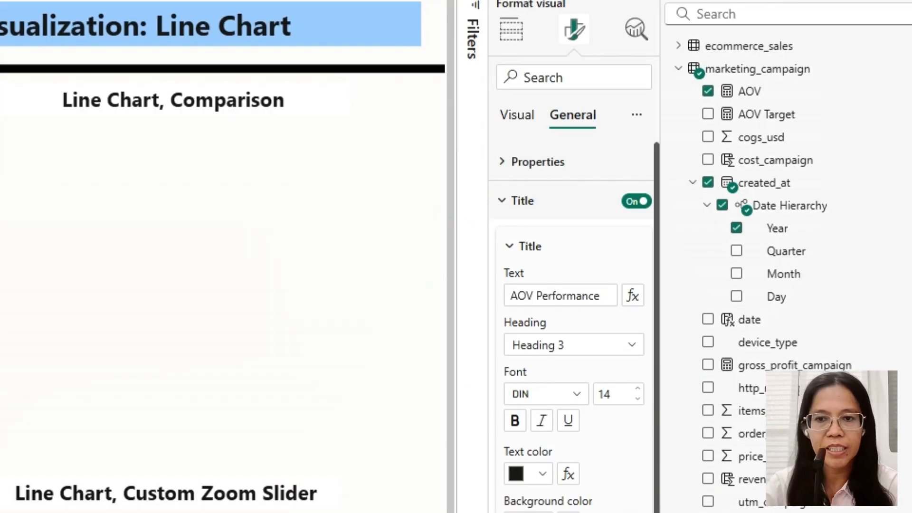
# Give the chart title a light grey background and dark blue text.
pyautogui.click(534, 512)
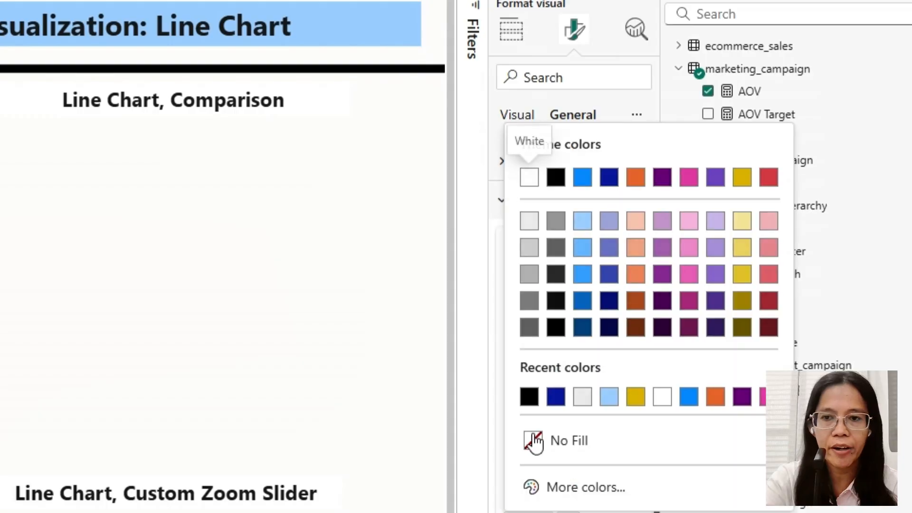
pyautogui.click(531, 225)
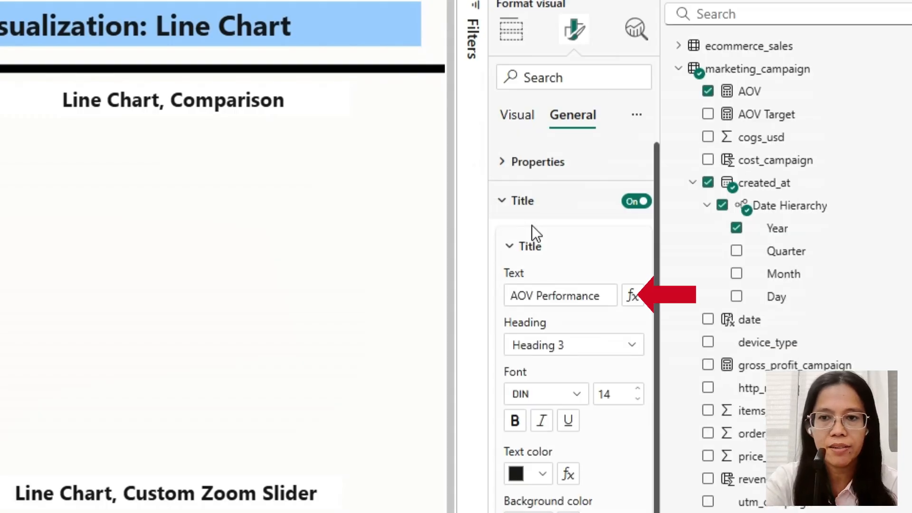
pyautogui.click(553, 327)
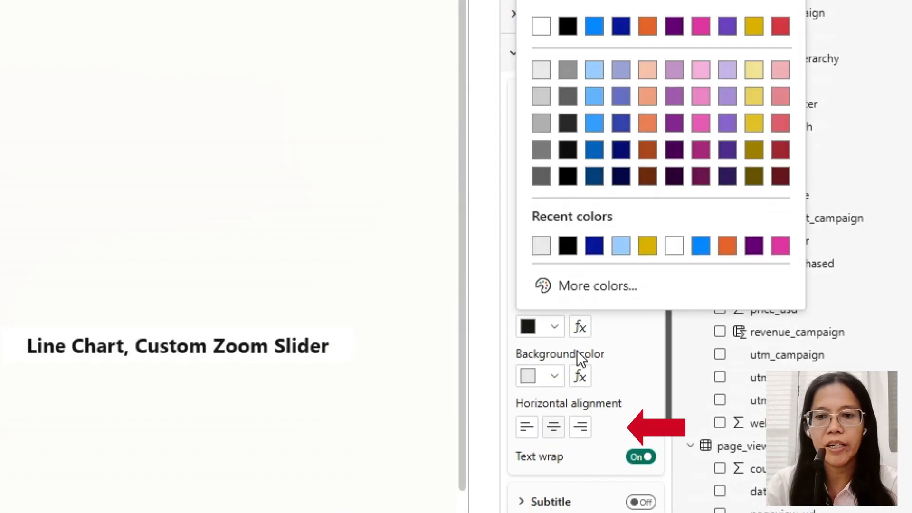
pyautogui.click(601, 249)
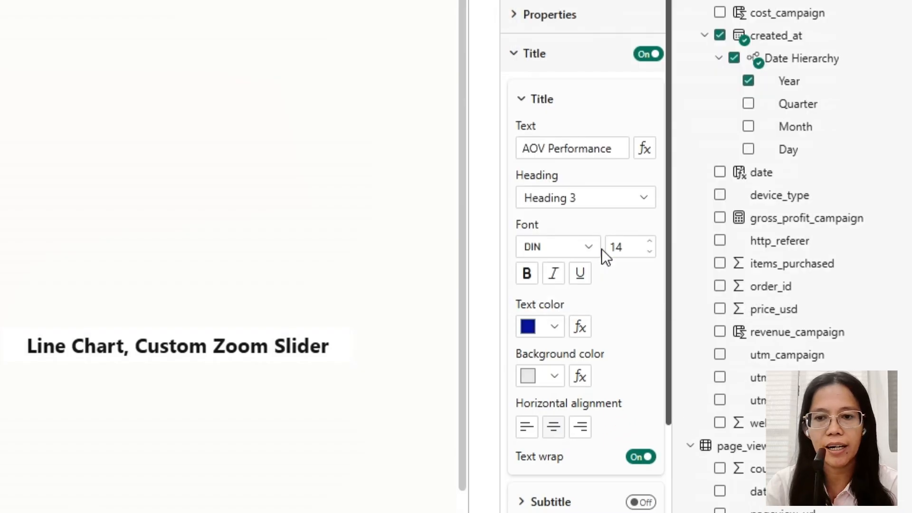
# Change the chart title's font to Segoe UI Semibold.
pyautogui.click(571, 251)
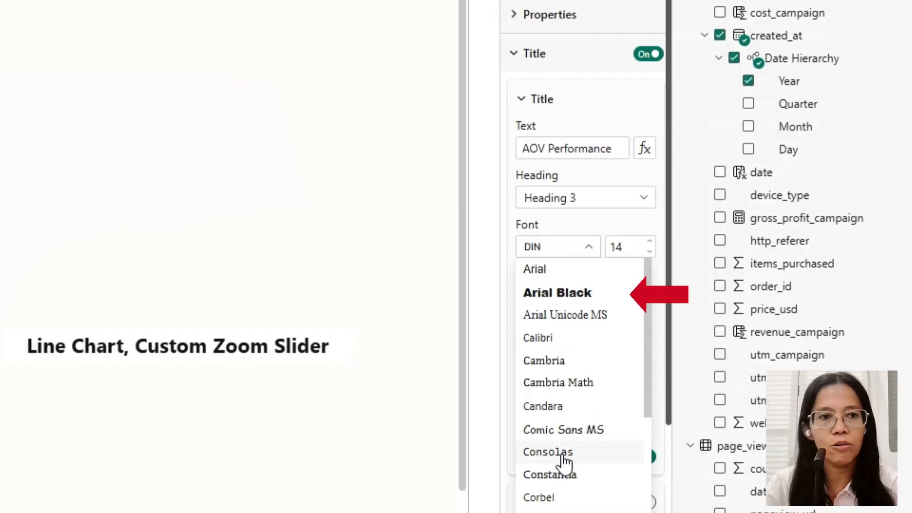
pyautogui.scroll(-5, 562, 462)
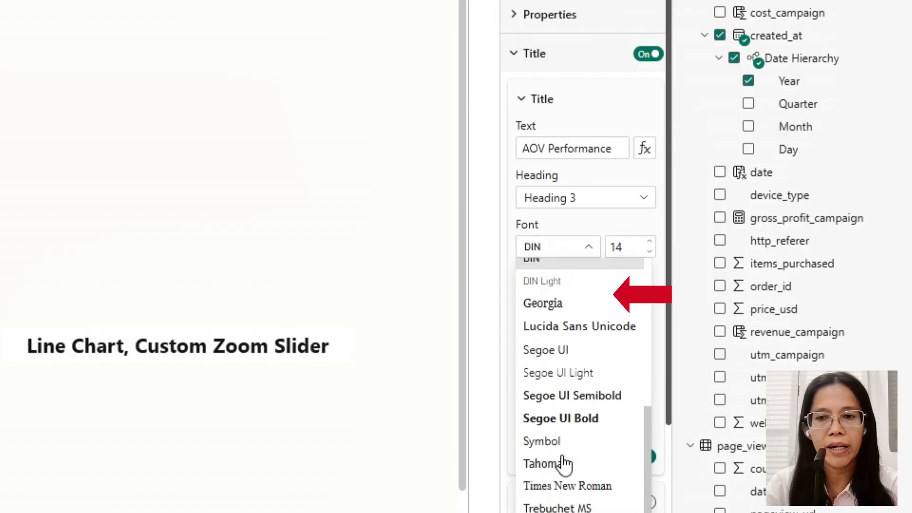
pyautogui.click(587, 402)
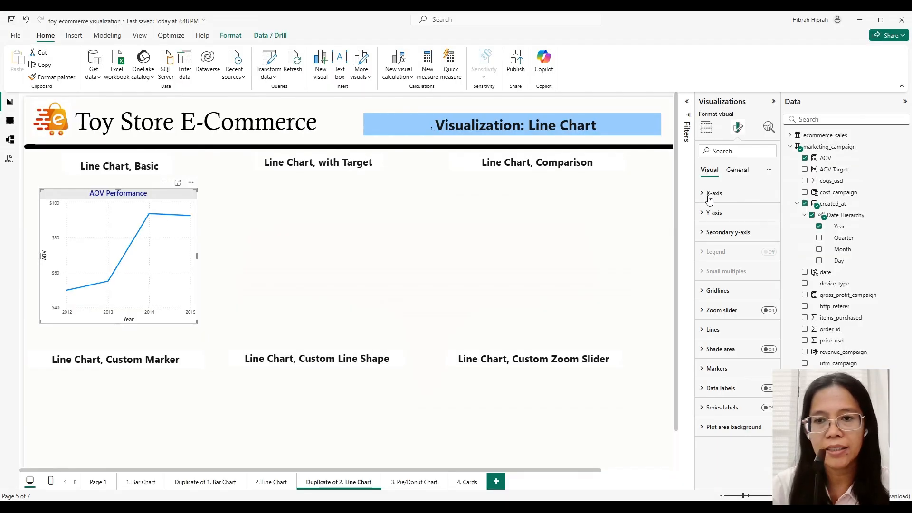
# Turn off both the X-axis title and the Y-axis title of the AOV Performance chart.
pyautogui.click(702, 199)
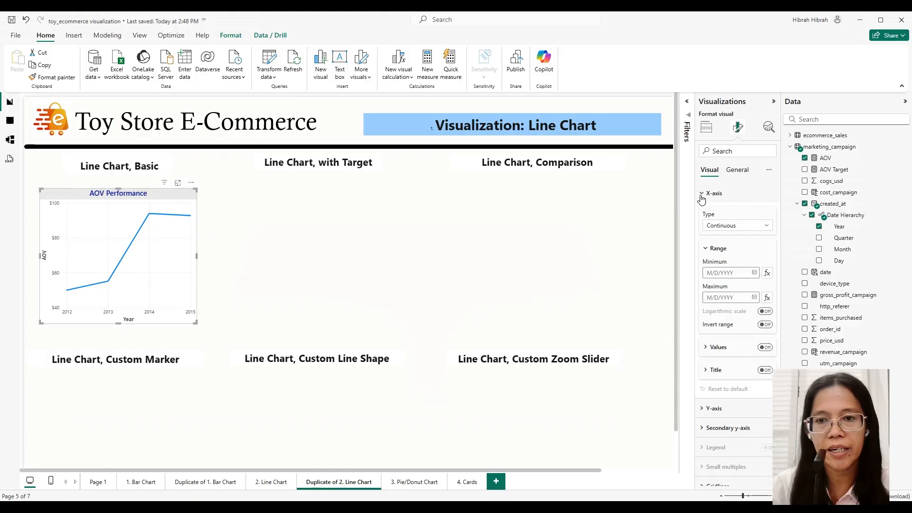
pyautogui.click(765, 370)
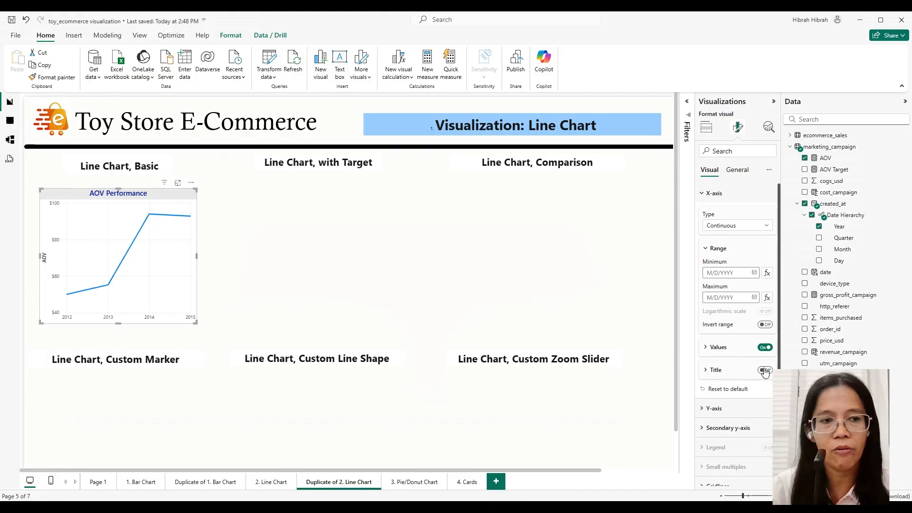
pyautogui.click(708, 193)
pyautogui.click(702, 213)
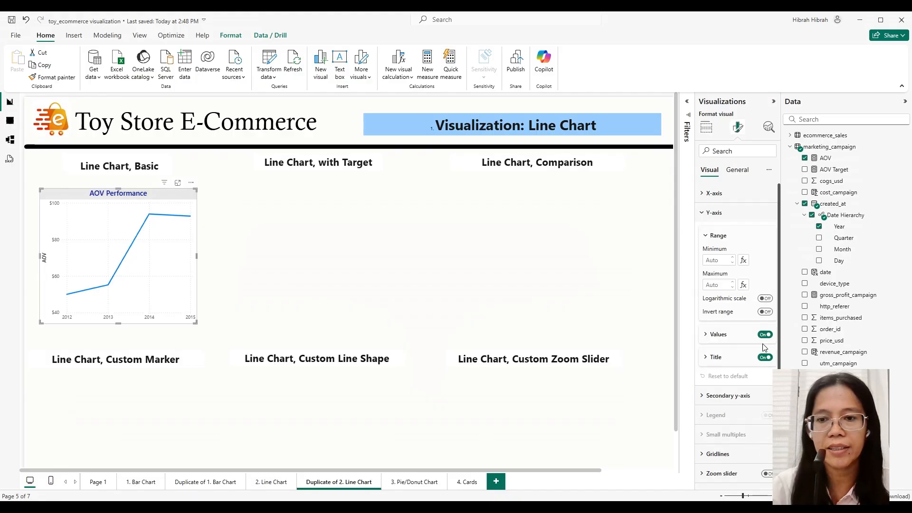
pyautogui.click(768, 361)
pyautogui.click(765, 358)
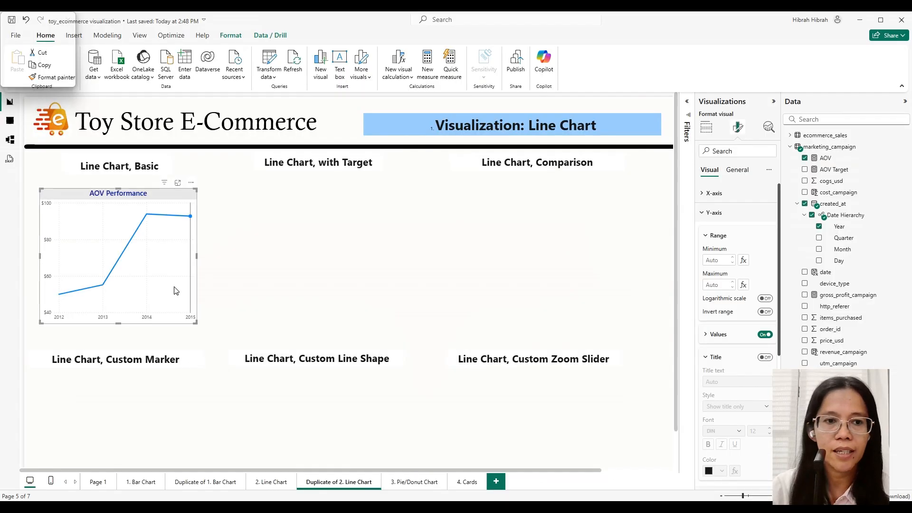
pyautogui.click(705, 213)
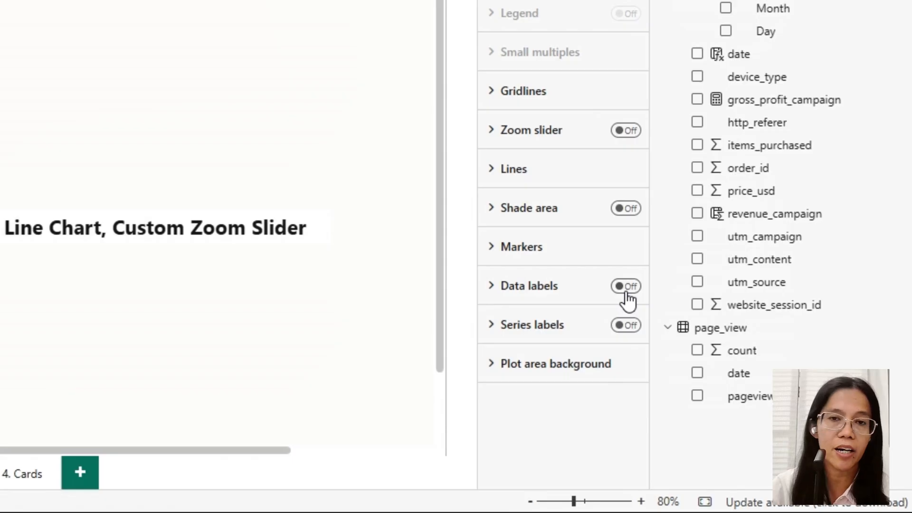
# Turn on data labels for the AOV Performance chart and format their values in bold black.
pyautogui.click(627, 291)
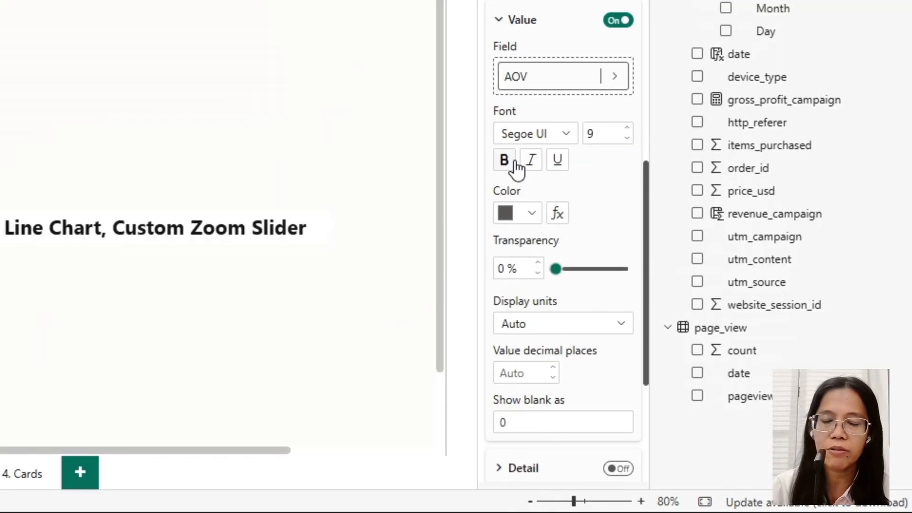
pyautogui.click(524, 213)
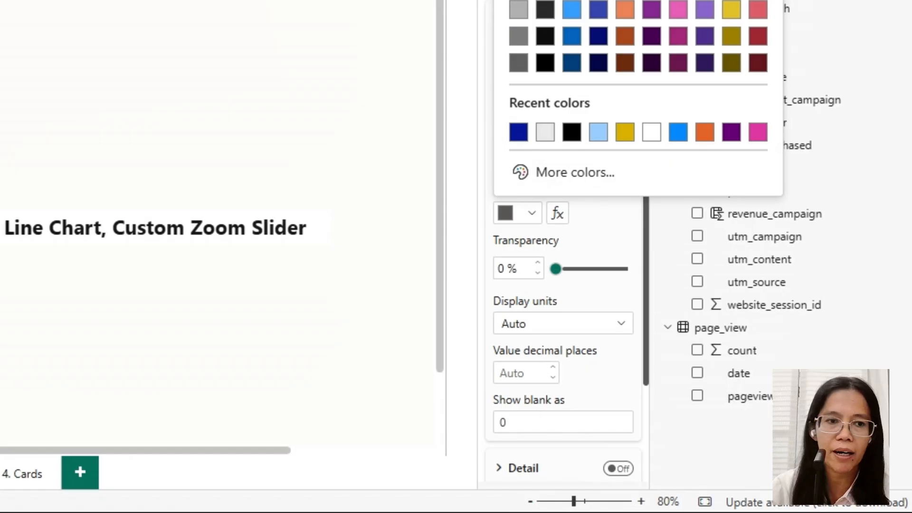
pyautogui.click(545, 0)
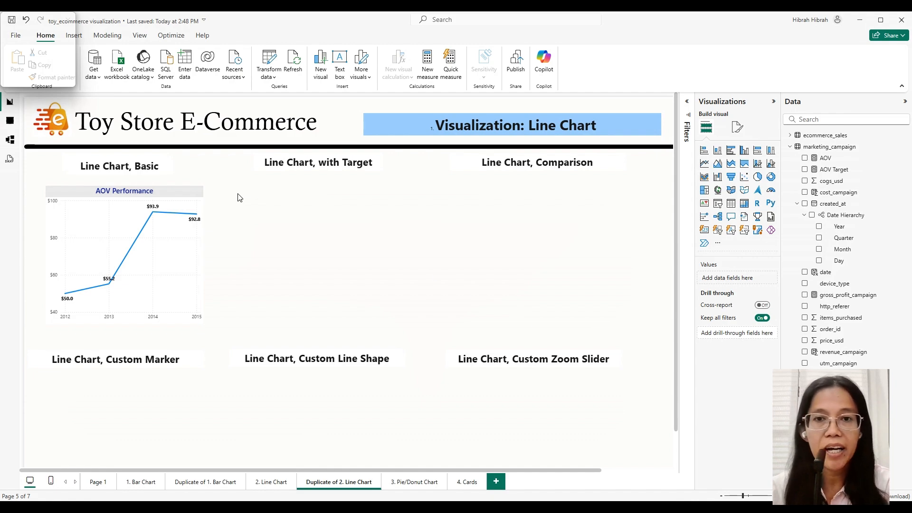
# Duplicate the AOV Performance chart and place the copy beneath the "Line Chart, with Target" heading.
pyautogui.click(171, 199)
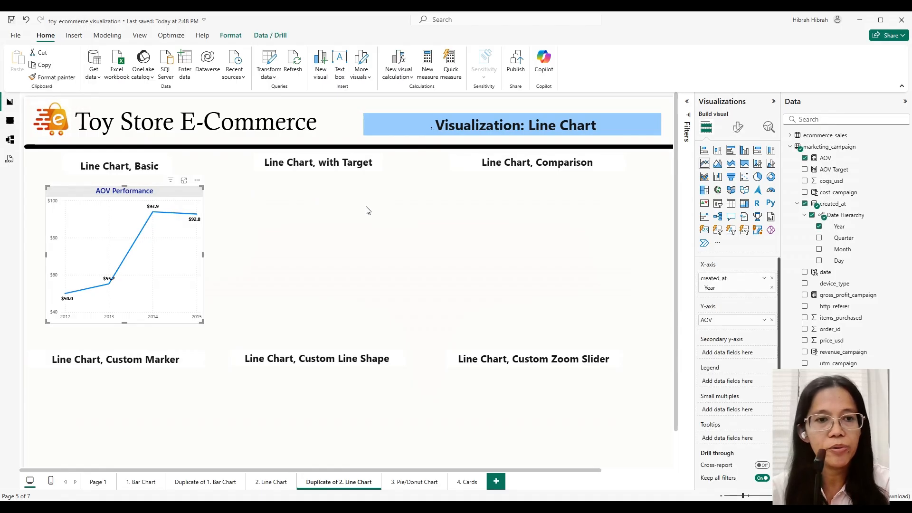
pyautogui.click(365, 210)
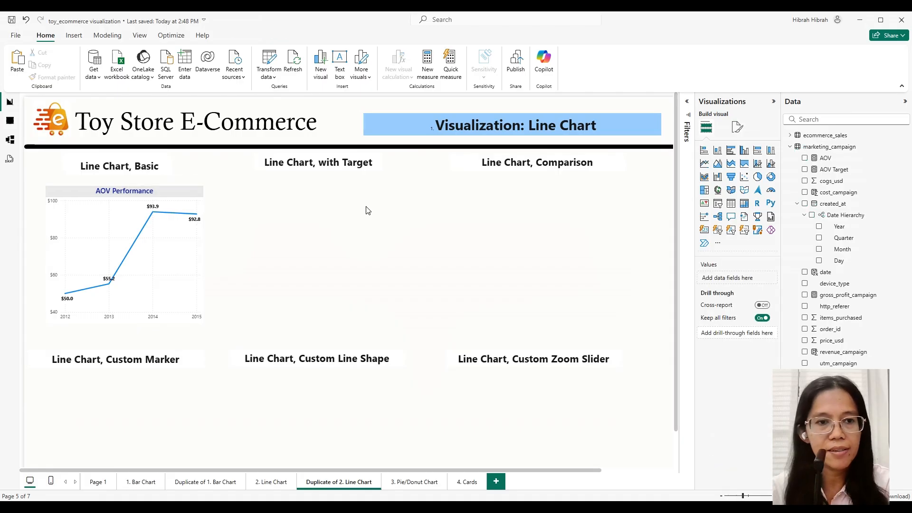
pyautogui.click(154, 185)
pyautogui.hotkey('ctrl', 'c')
pyautogui.hotkey('ctrl', 'v')
pyautogui.moveTo(133, 197); pyautogui.dragTo(316, 198)
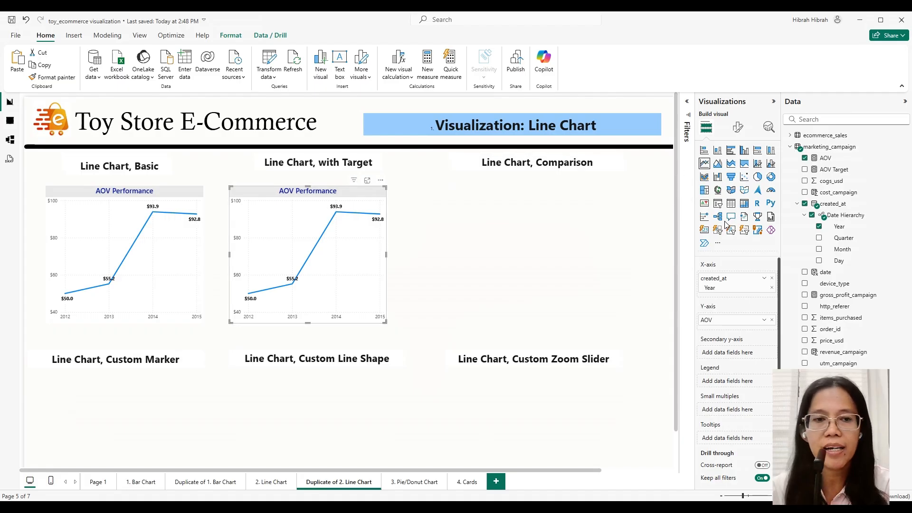
# Add the AOV Target measure to the copied chart as a second line.
pyautogui.click(804, 170)
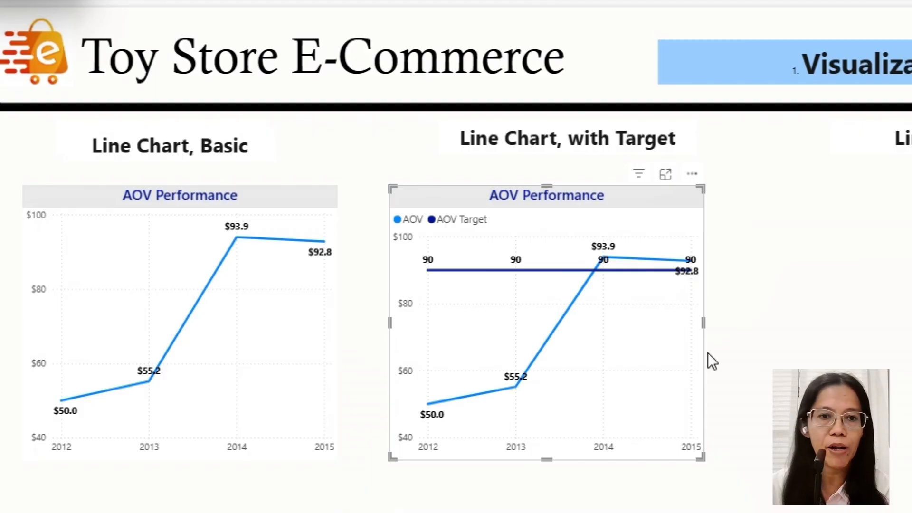
pyautogui.moveTo(686, 353)
pyautogui.moveTo(534, 362)
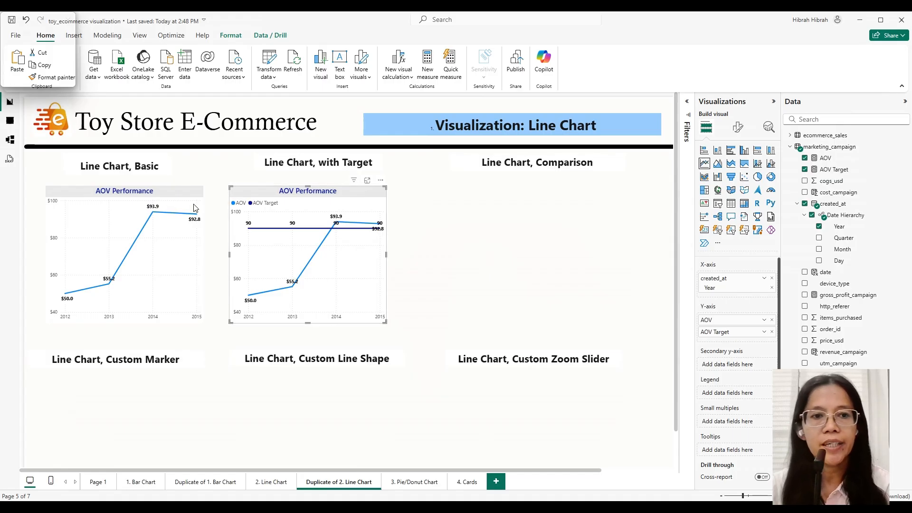
# Duplicate the basic AOV Performance chart beneath the "Line Chart, Comparison" heading and replace its AOV measure with gross_profit_campaign.
pyautogui.click(168, 197)
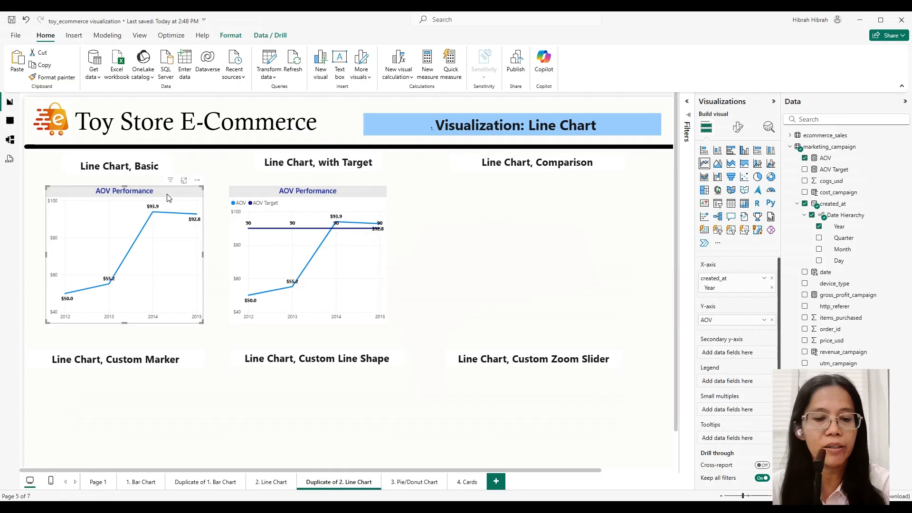
pyautogui.hotkey('ctrl', 'c')
pyautogui.hotkey('ctrl', 'v')
pyautogui.moveTo(168, 197); pyautogui.dragTo(550, 199)
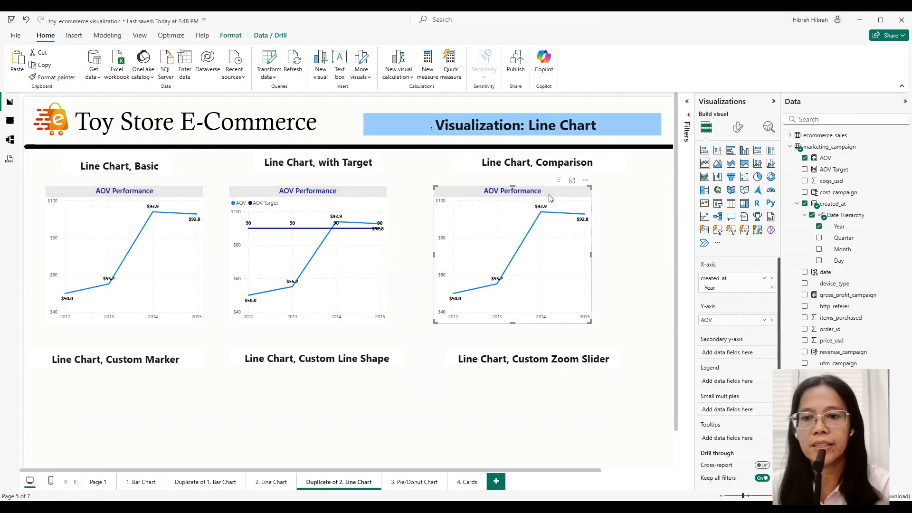
pyautogui.click(804, 159)
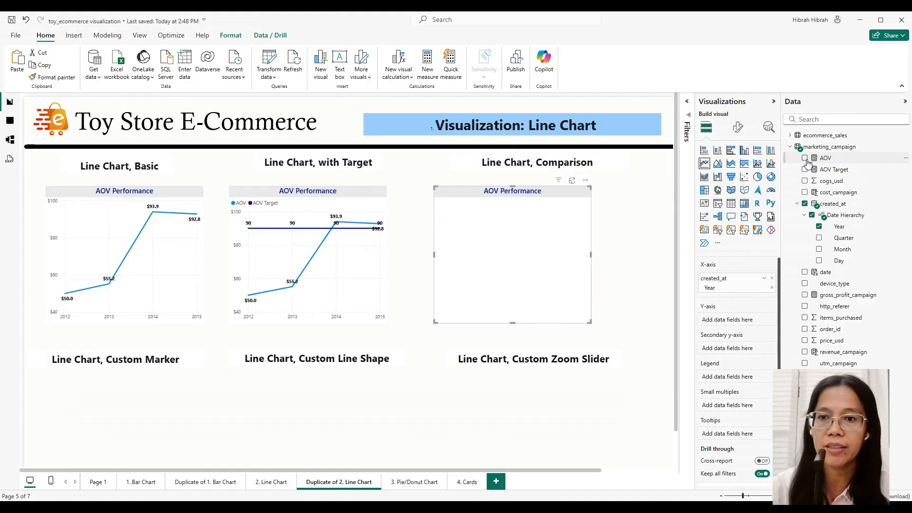
pyautogui.click(804, 297)
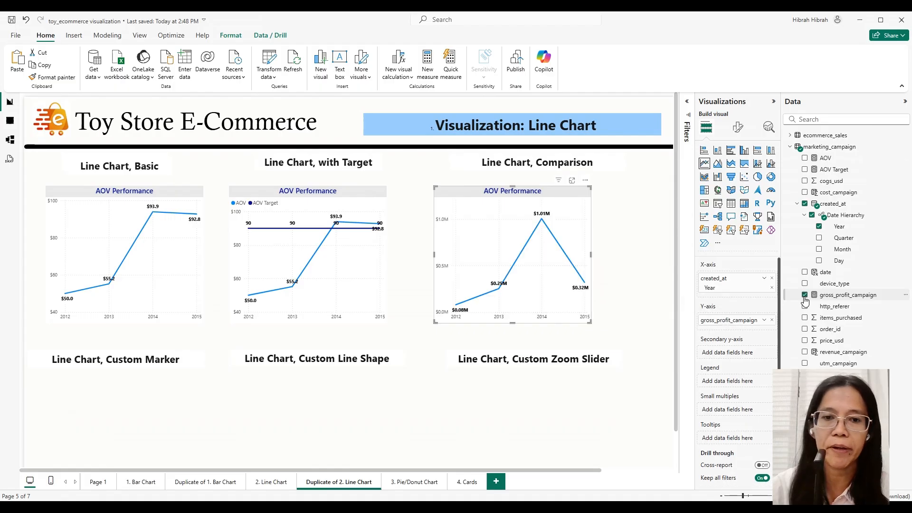
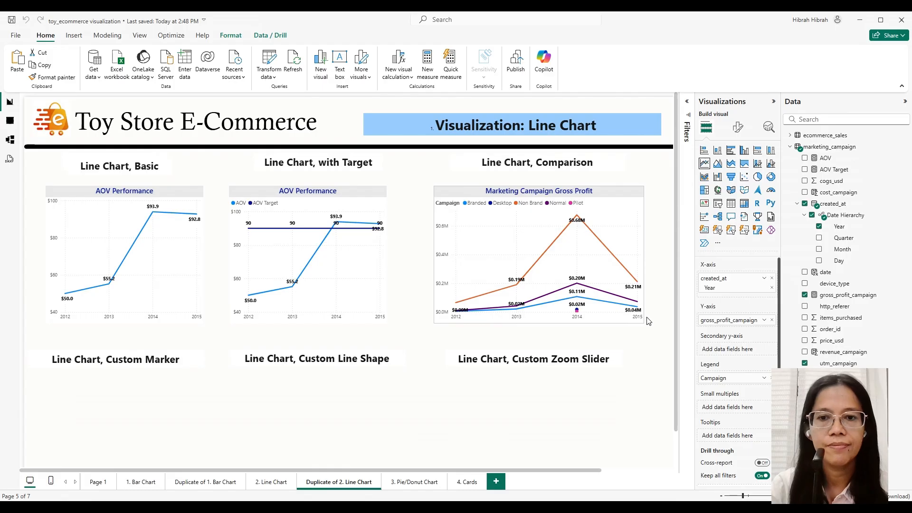
# Examine the yearly gross profit of each campaign in the Marketing Campaign Gross Profit chart.
pyautogui.moveTo(576, 305)
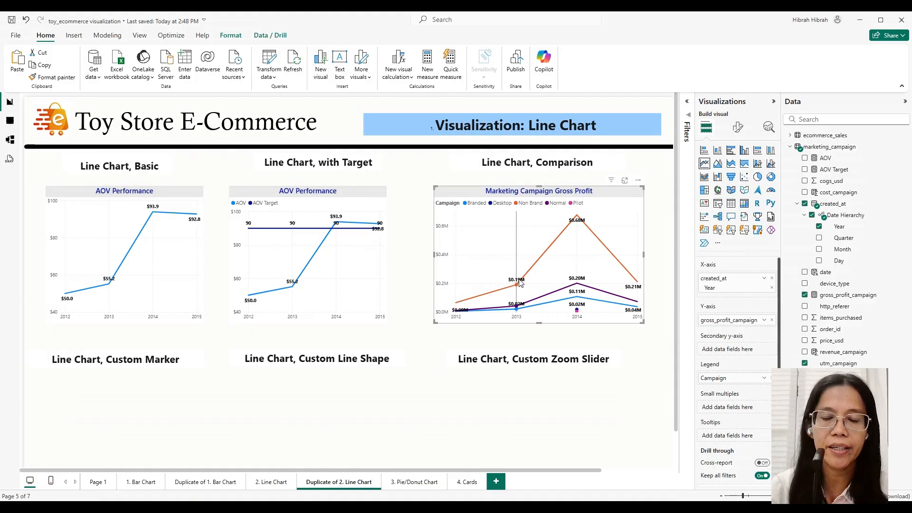
pyautogui.moveTo(636, 288)
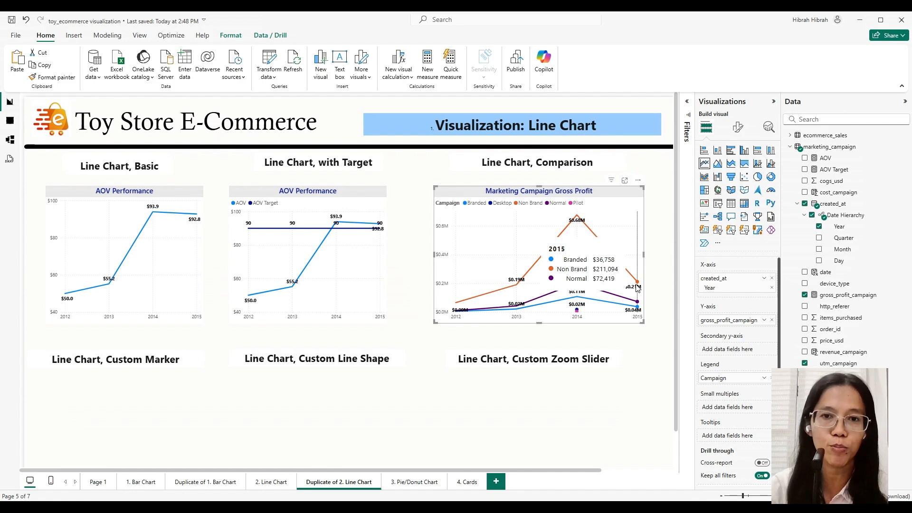
pyautogui.click(562, 418)
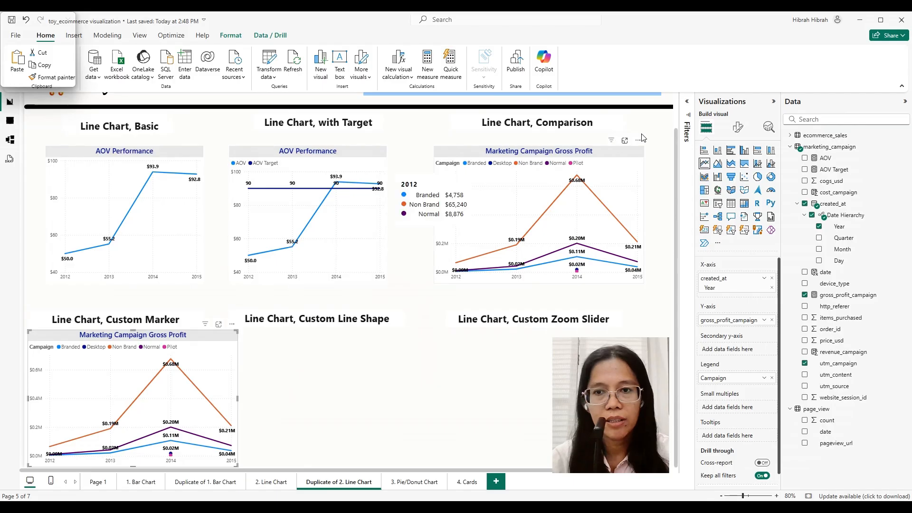
# Turn on markers for all series in the chart beneath the "Line Chart, Custom Marker" heading.
pyautogui.click(737, 128)
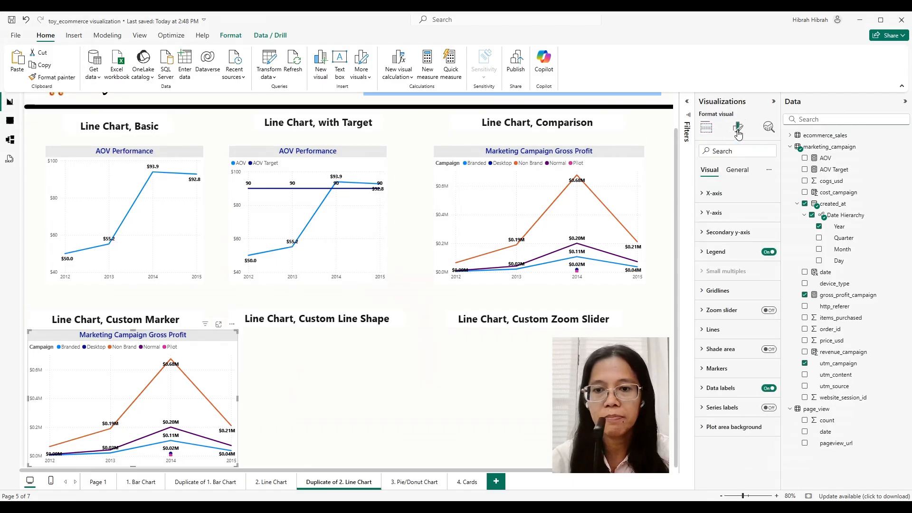
pyautogui.click(716, 368)
pyautogui.scroll(-3, 706, 370)
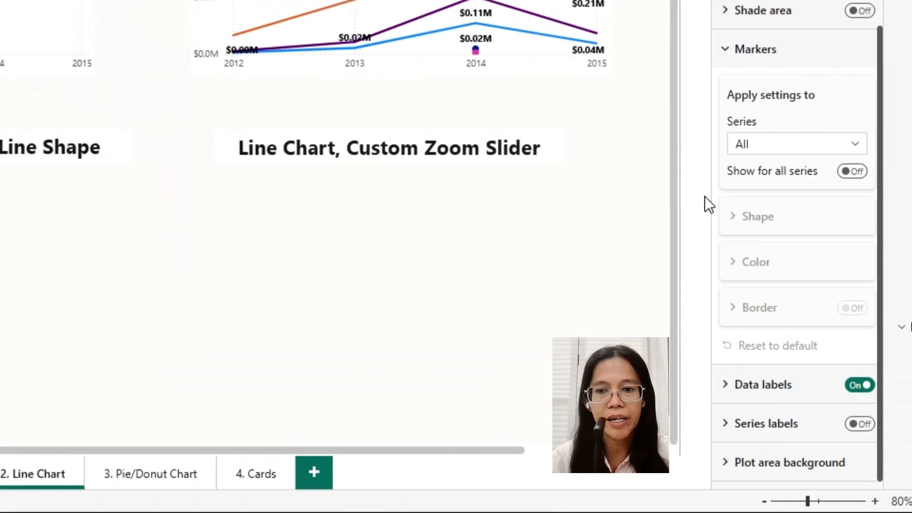
pyautogui.click(862, 173)
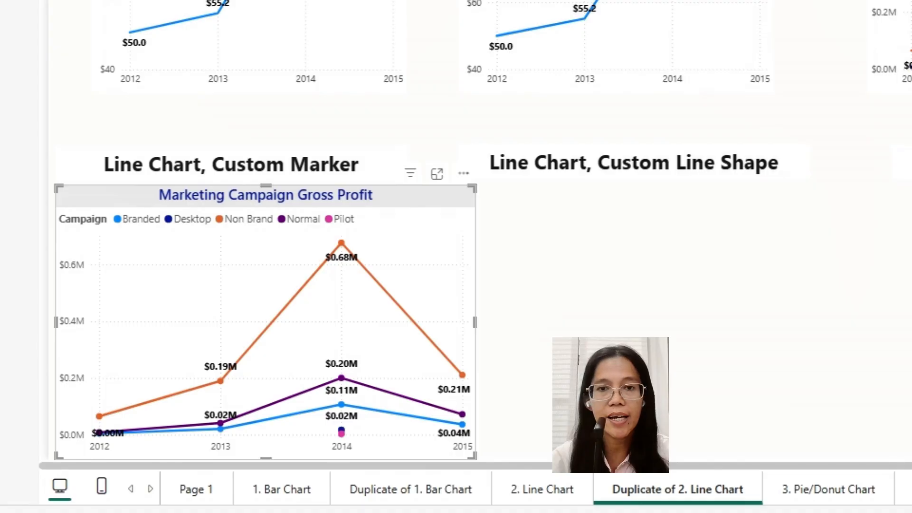
# Change the marker shape to a diamond and set the marker size to 8 px.
pyautogui.click(805, 284)
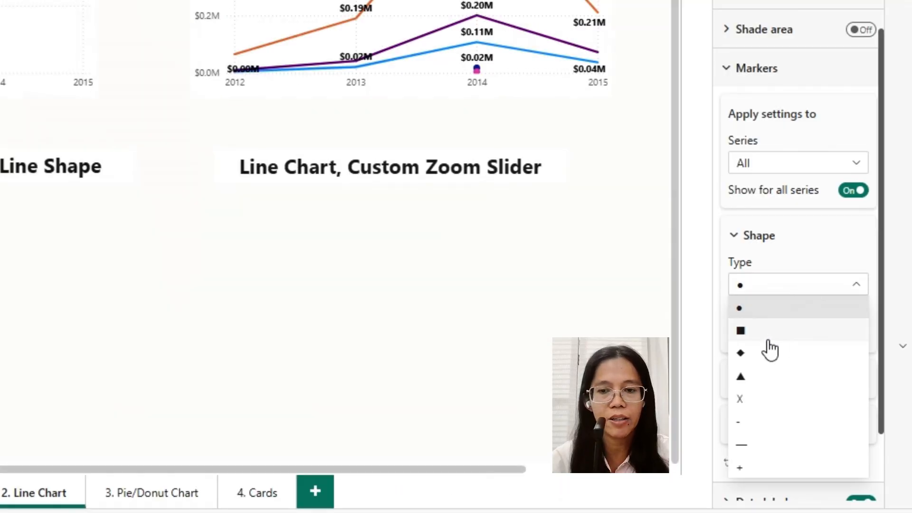
pyautogui.click(769, 338)
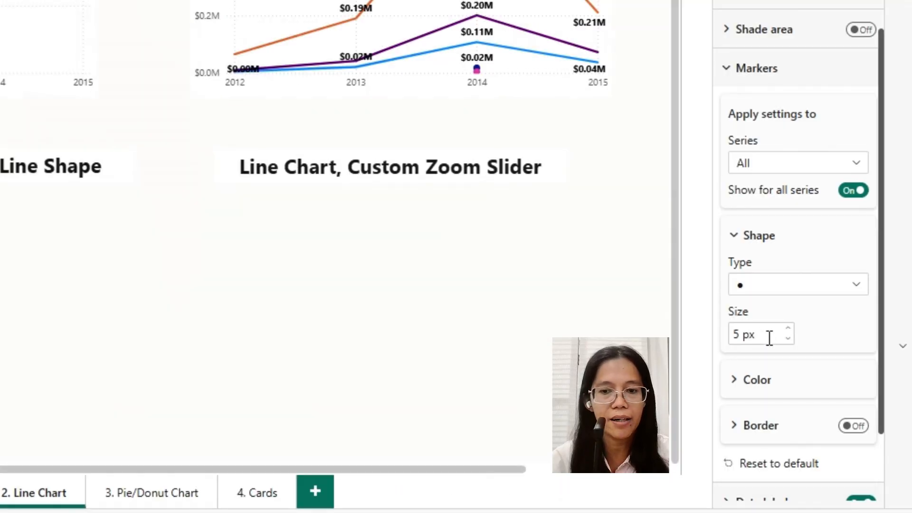
pyautogui.click(796, 290)
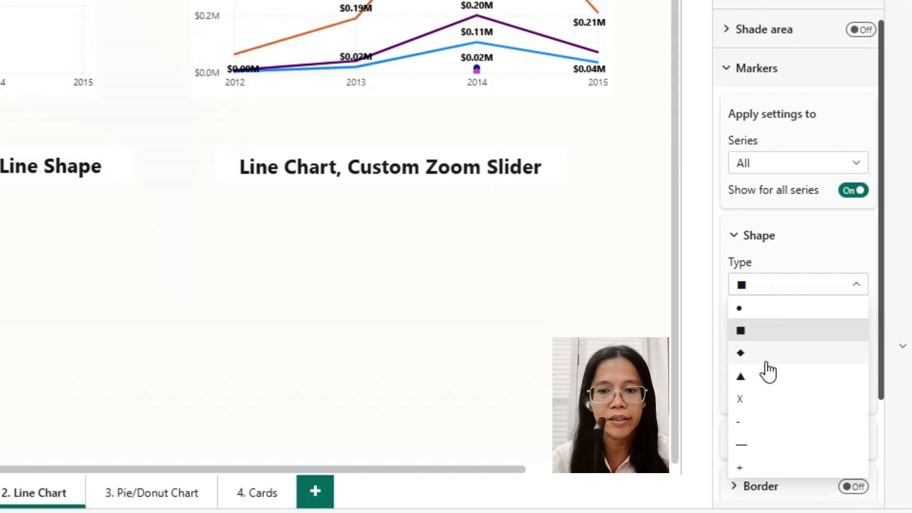
pyautogui.click(767, 362)
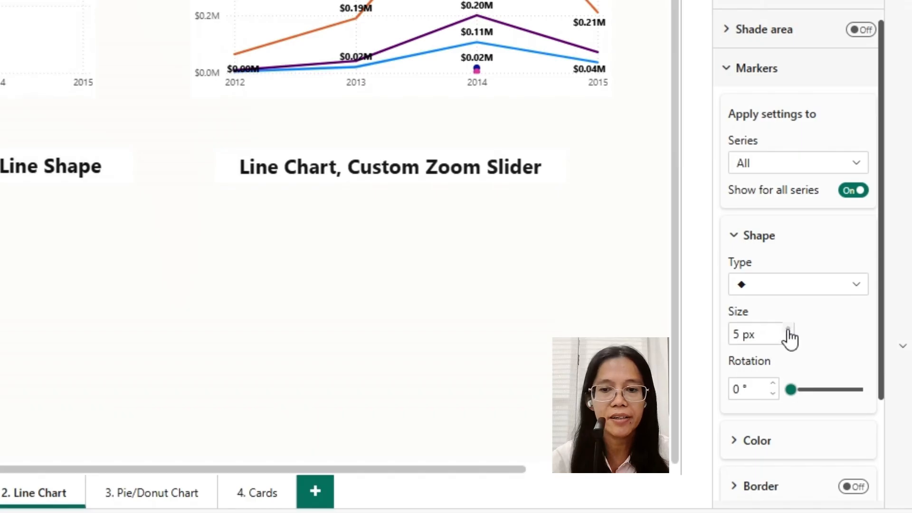
pyautogui.click(732, 334)
pyautogui.hotkey('shift', 'Right')
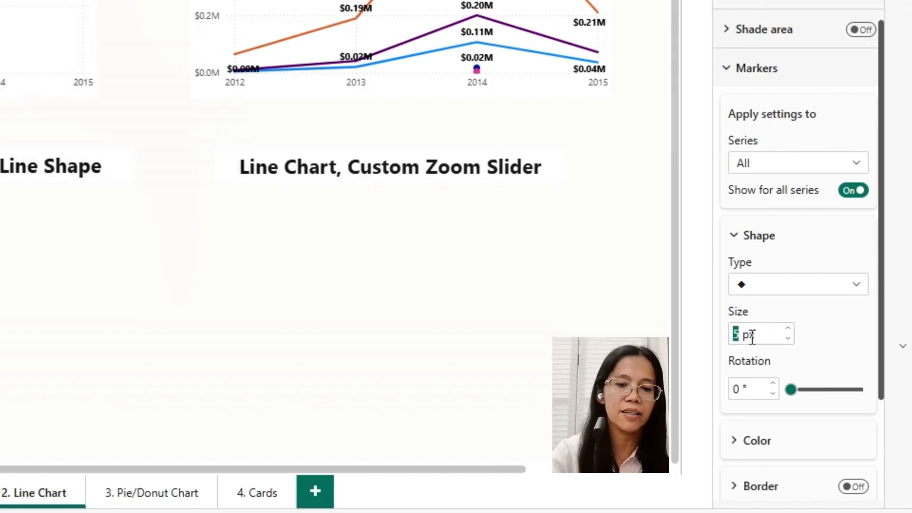
pyautogui.write('8')
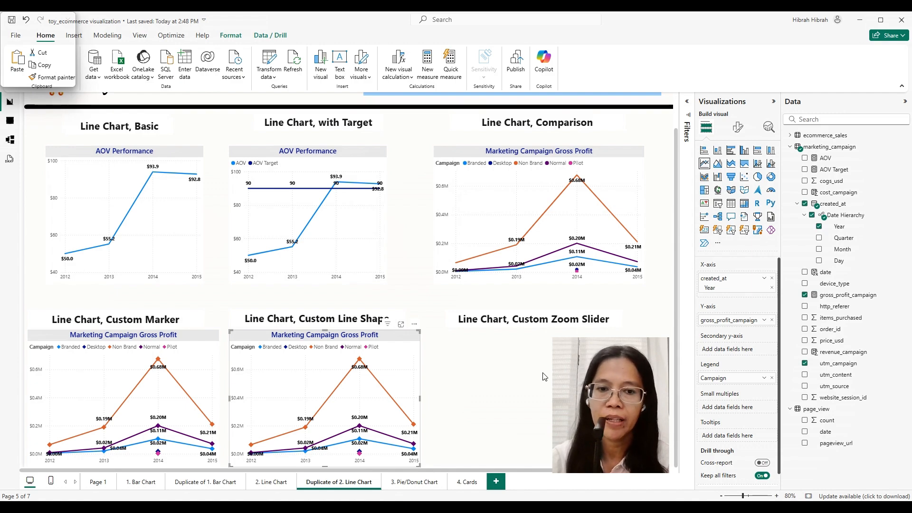
# Set the line interpolation type to Smooth for all series in the chart beneath the "Line Chart, Custom Line Shape" heading.
pyautogui.click(736, 128)
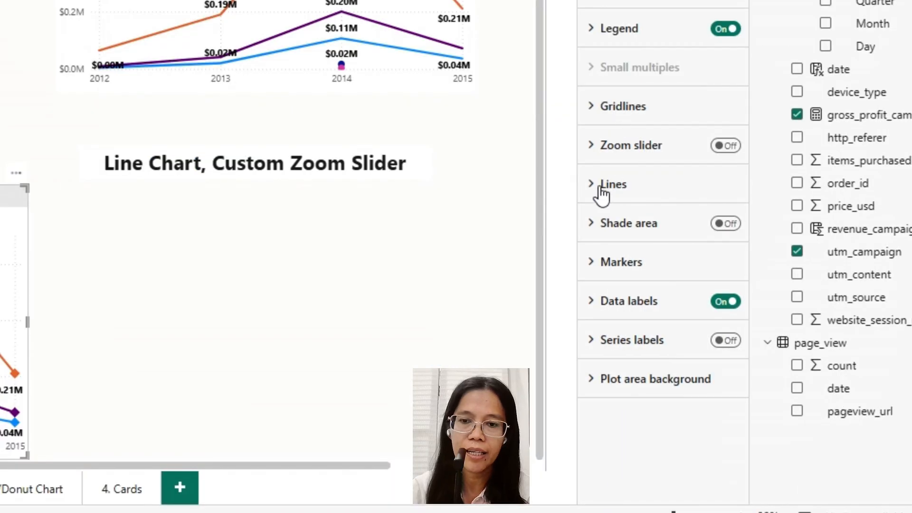
pyautogui.click(601, 188)
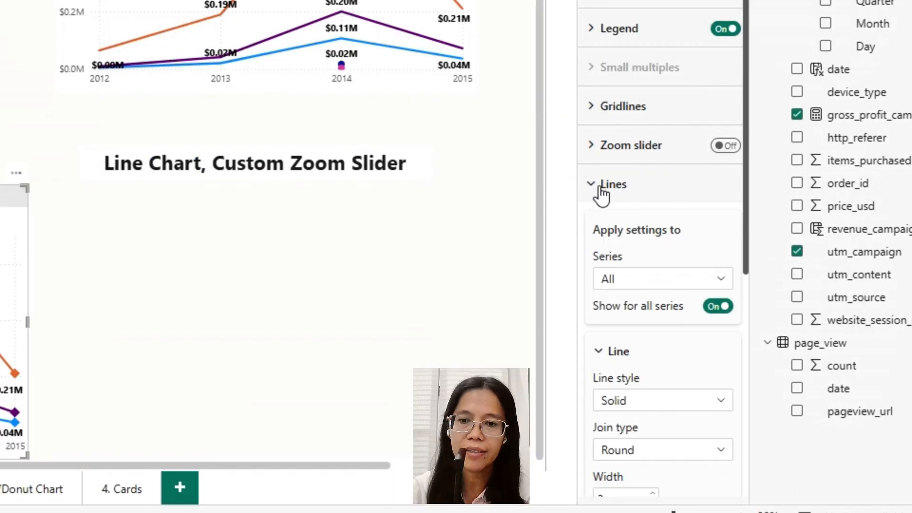
pyautogui.scroll(-4, 655, 333)
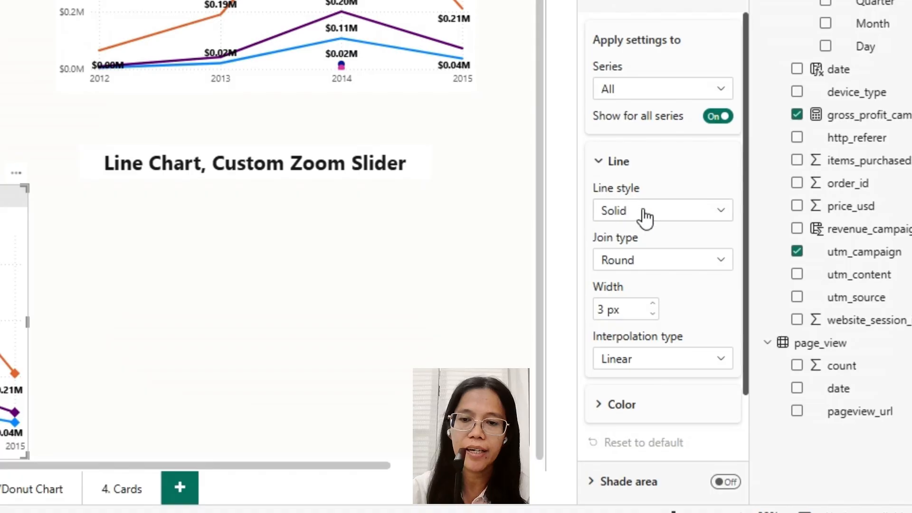
pyautogui.click(631, 217)
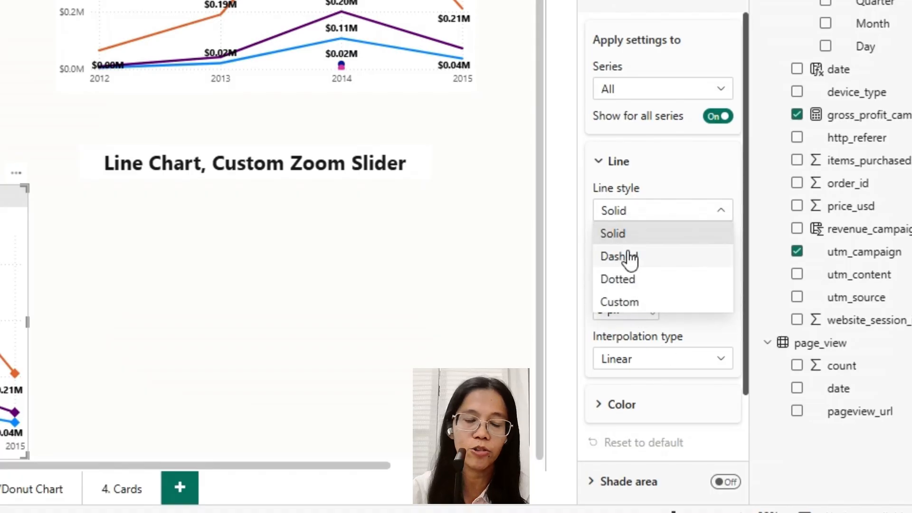
pyautogui.click(667, 155)
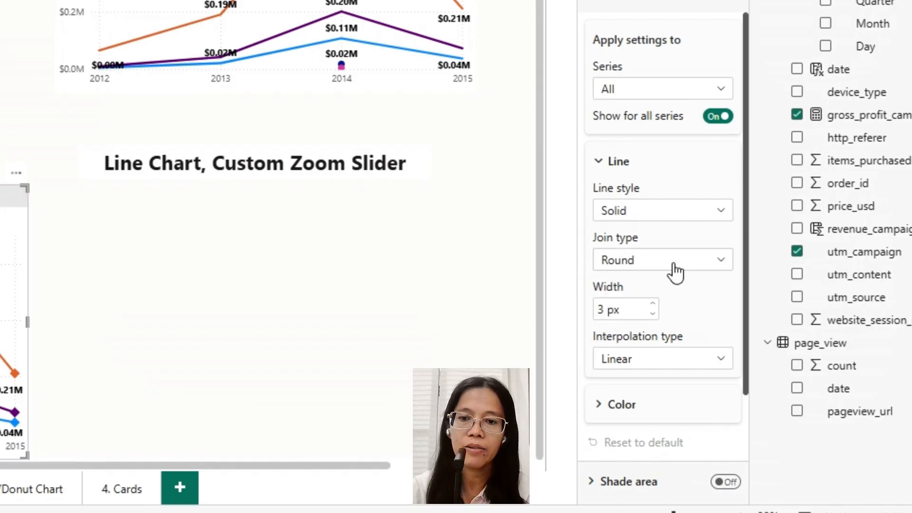
pyautogui.scroll(-2, 675, 272)
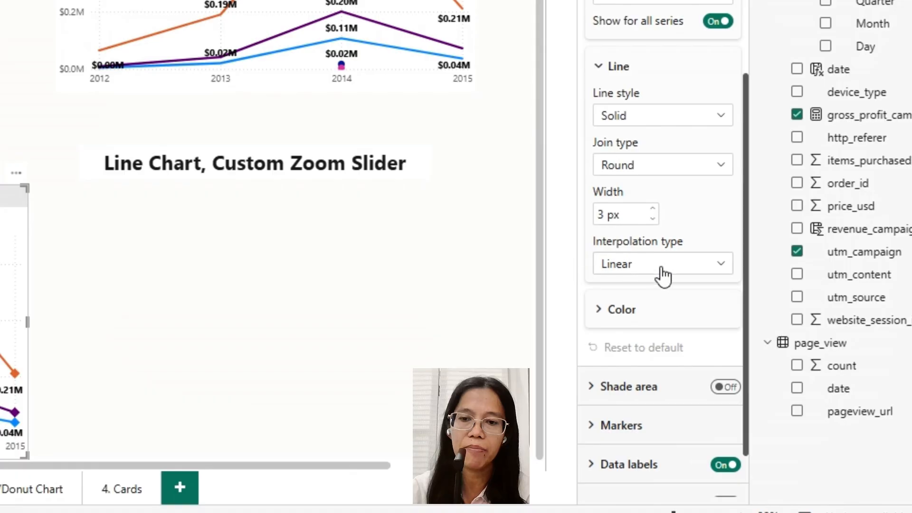
pyautogui.click(663, 273)
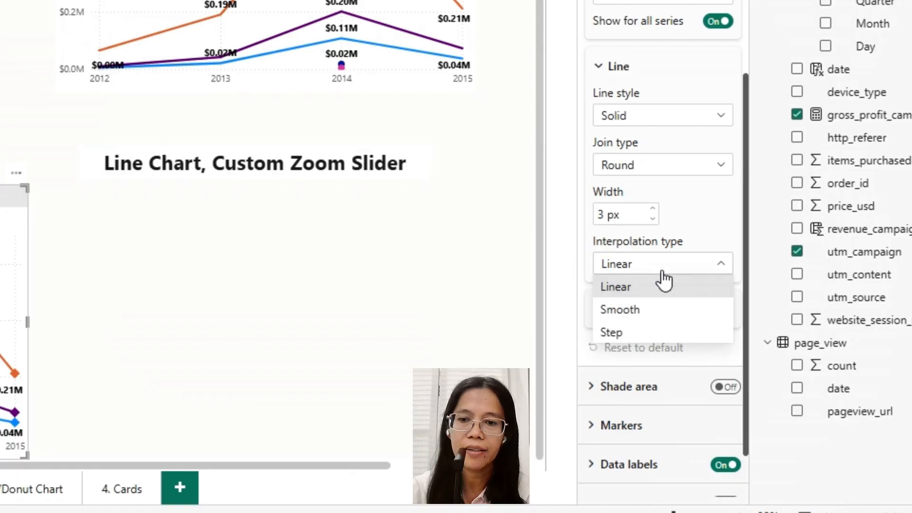
pyautogui.click(635, 312)
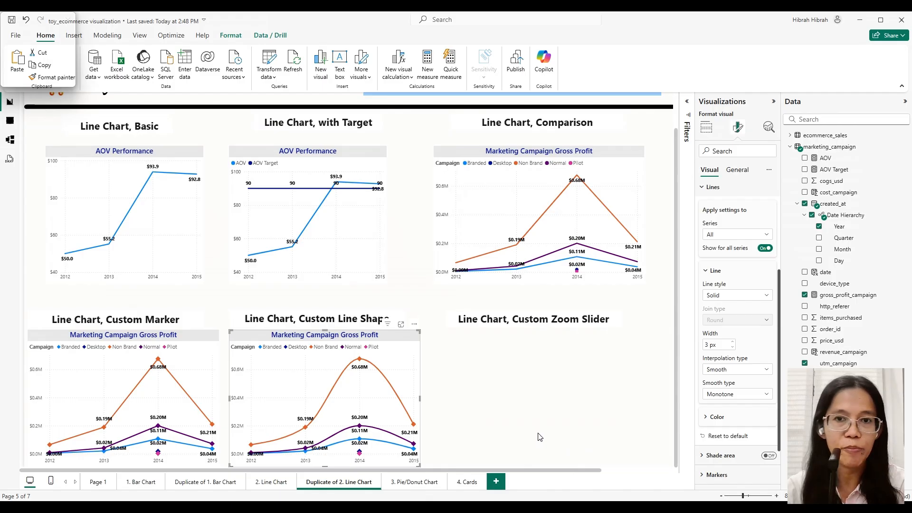
# Paste a copy of the smooth line chart beneath the "Line Chart, Custom Zoom Slider" heading and turn on its zoom slider.
pyautogui.hotkey('ctrl', 'v')
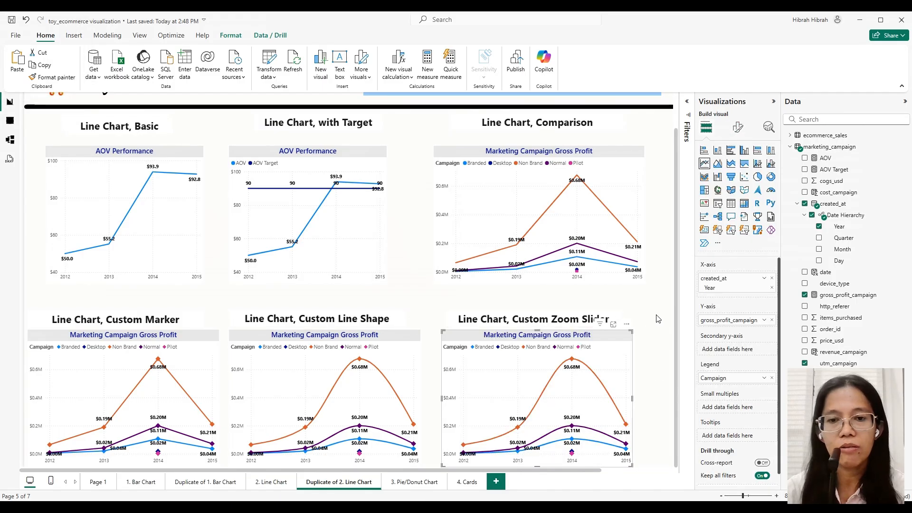
pyautogui.click(734, 133)
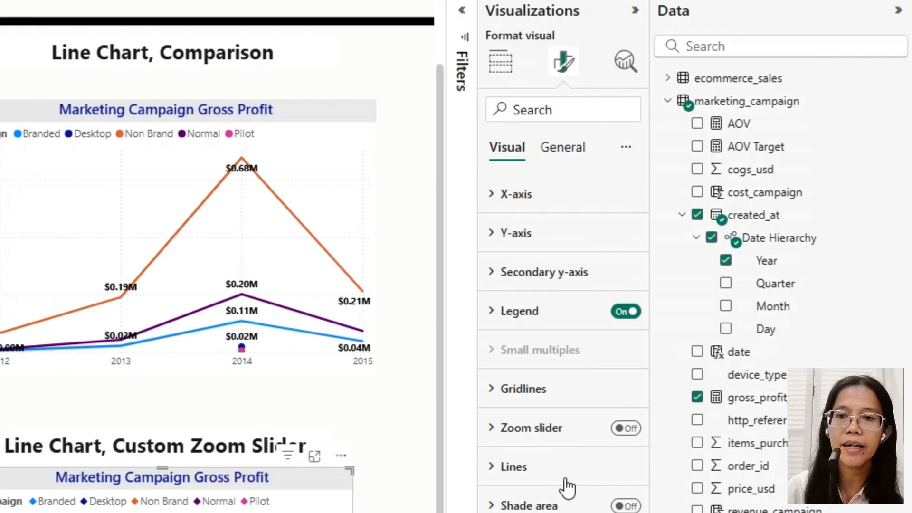
pyautogui.click(633, 433)
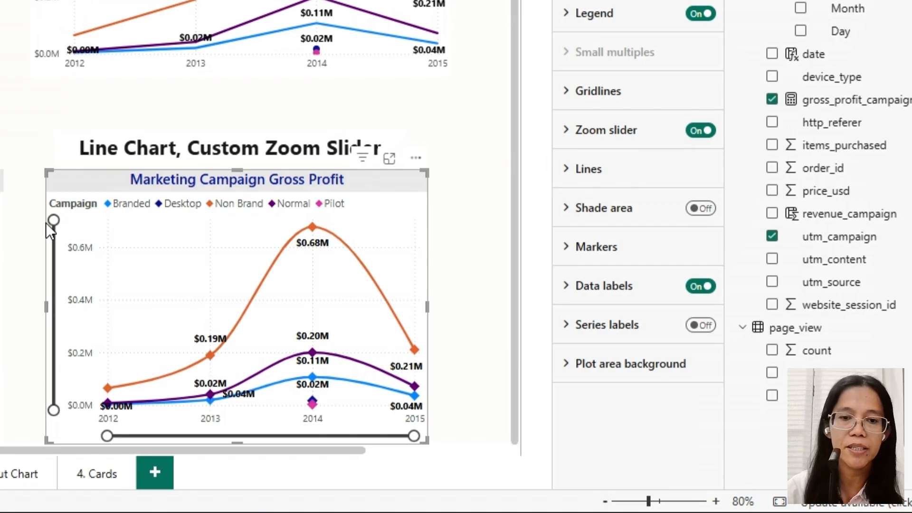
# Zoom the y-axis in on the lowest values to examine the 2014 Desktop and Pilot points, and restore the full range.
pyautogui.moveTo(46, 223)
pyautogui.mouseDown()
pyautogui.moveTo(63, 394)
pyautogui.moveTo(62, 221)
pyautogui.mouseUp()
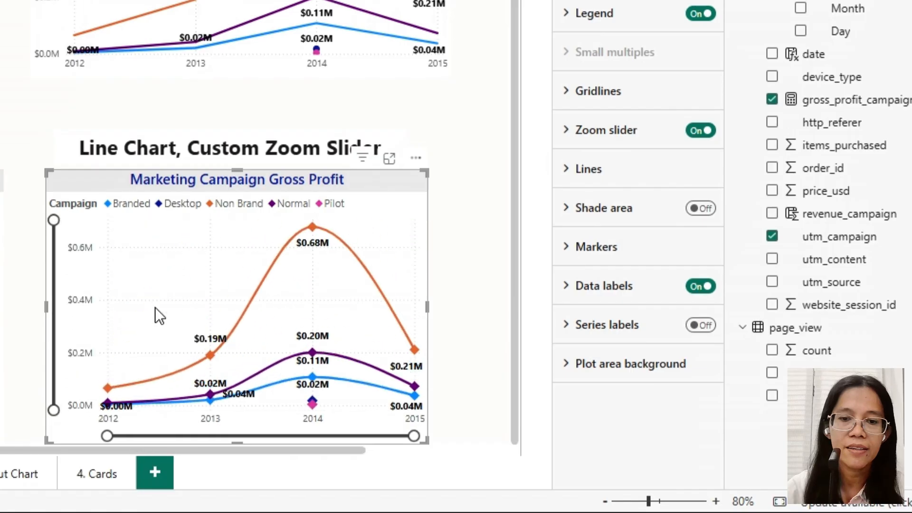
pyautogui.moveTo(106, 436); pyautogui.dragTo(18, 404)
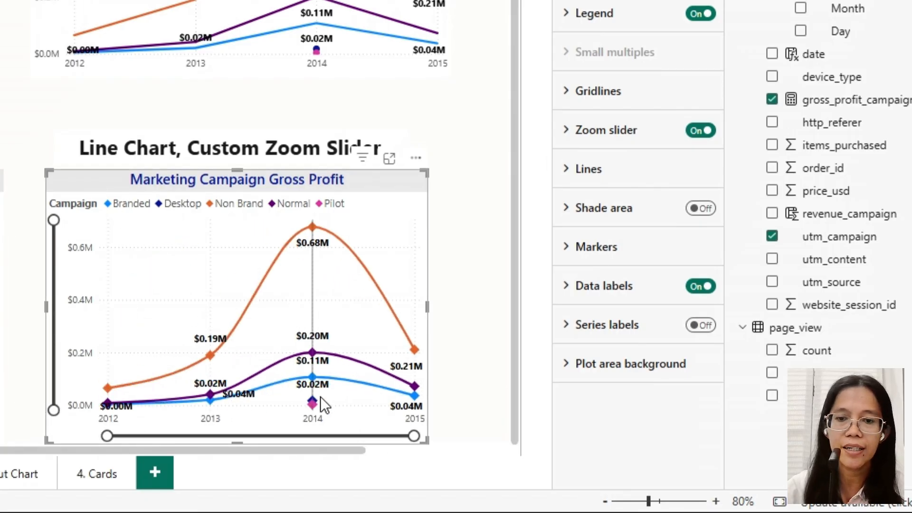
pyautogui.moveTo(307, 402)
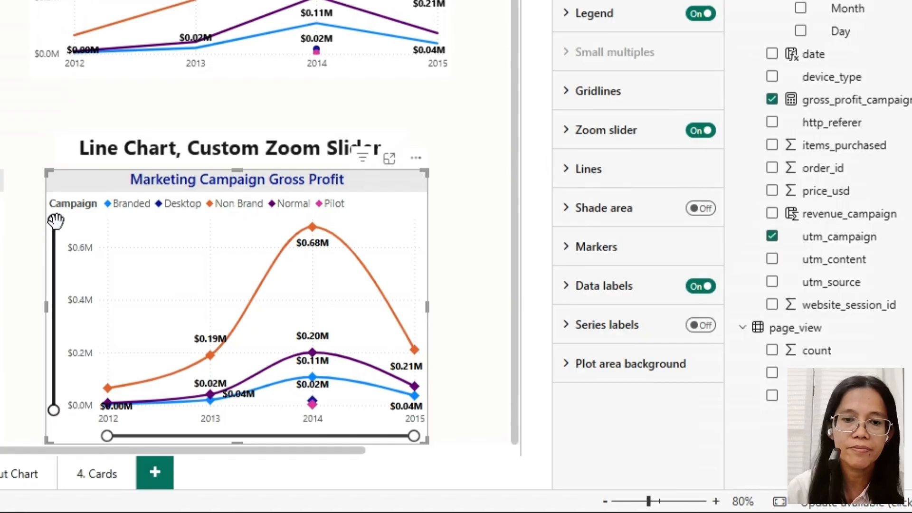
pyautogui.moveTo(55, 220); pyautogui.dragTo(71, 380)
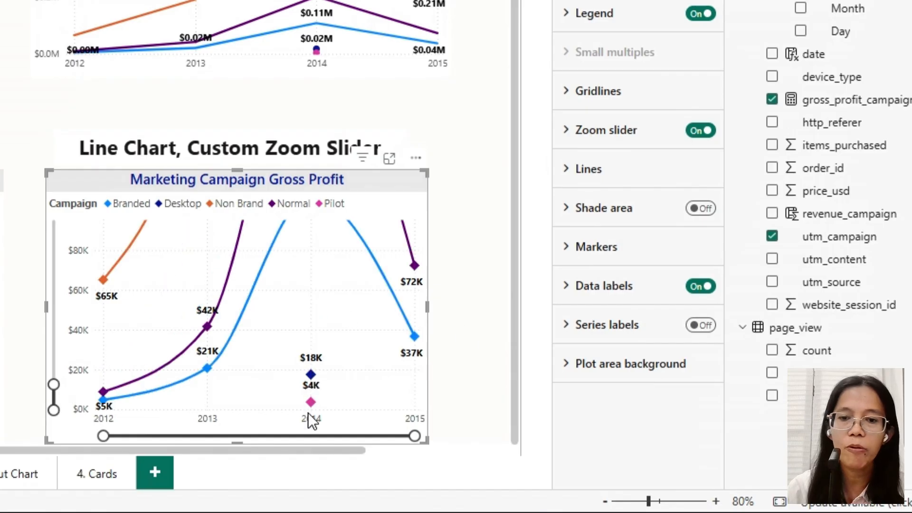
pyautogui.moveTo(308, 385)
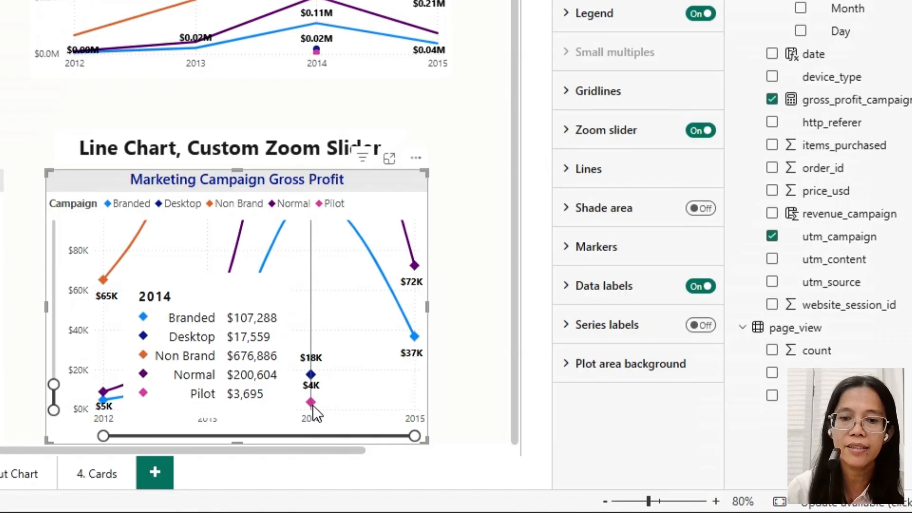
pyautogui.moveTo(54, 384); pyautogui.dragTo(60, 169)
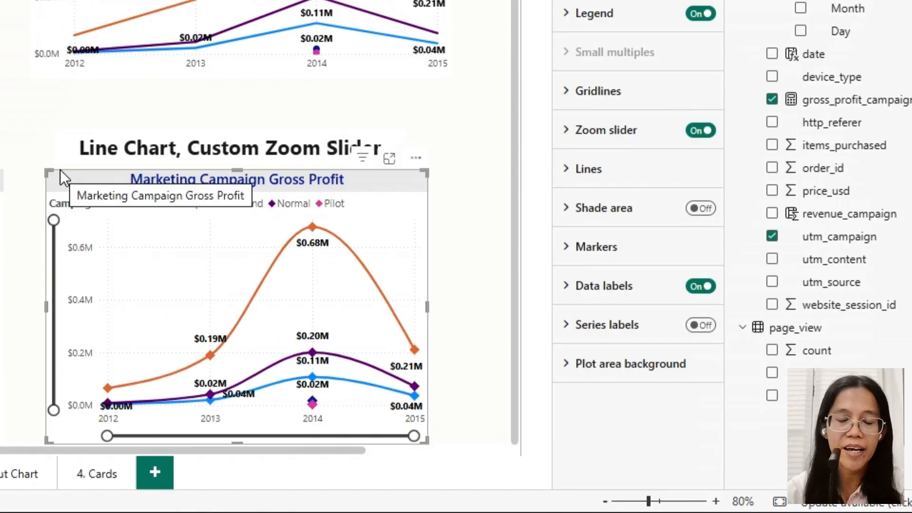